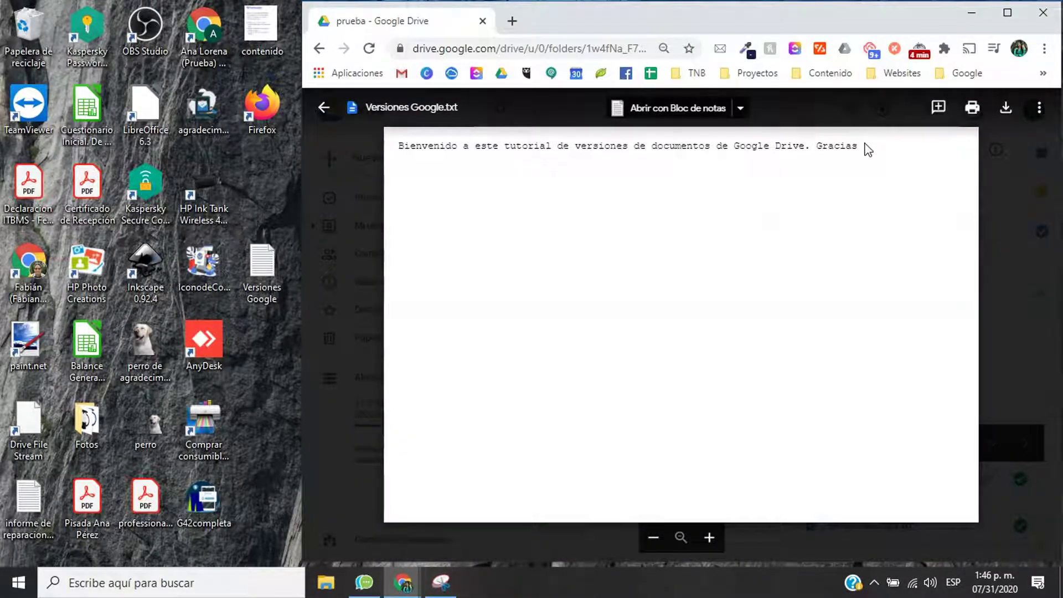
Close the preview of Versiones Google.txt, view its managed versions, and open the options for Versión 1.
left_click(1004, 194)
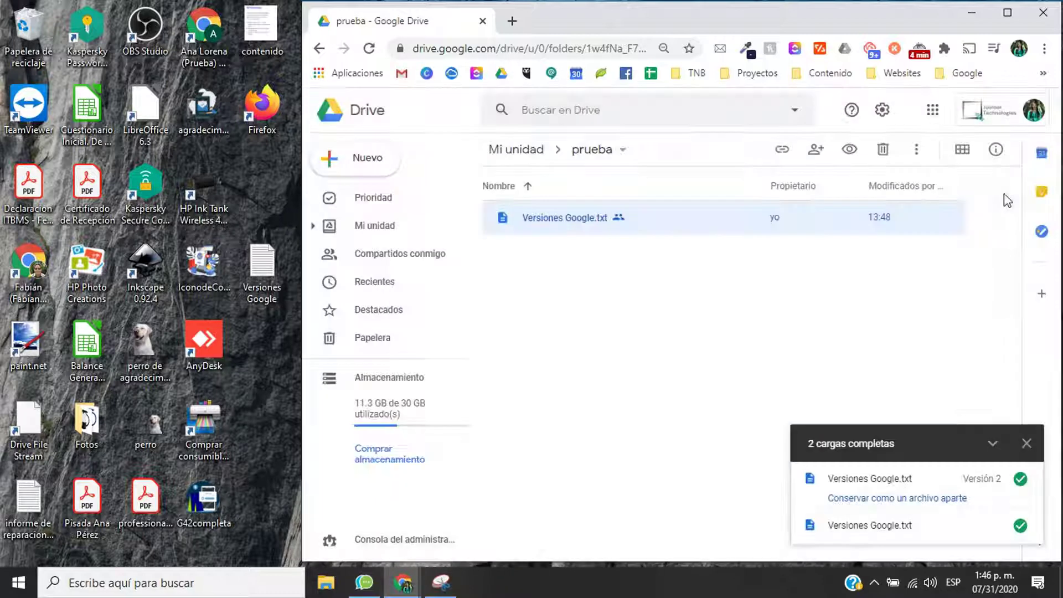
right_click(559, 218)
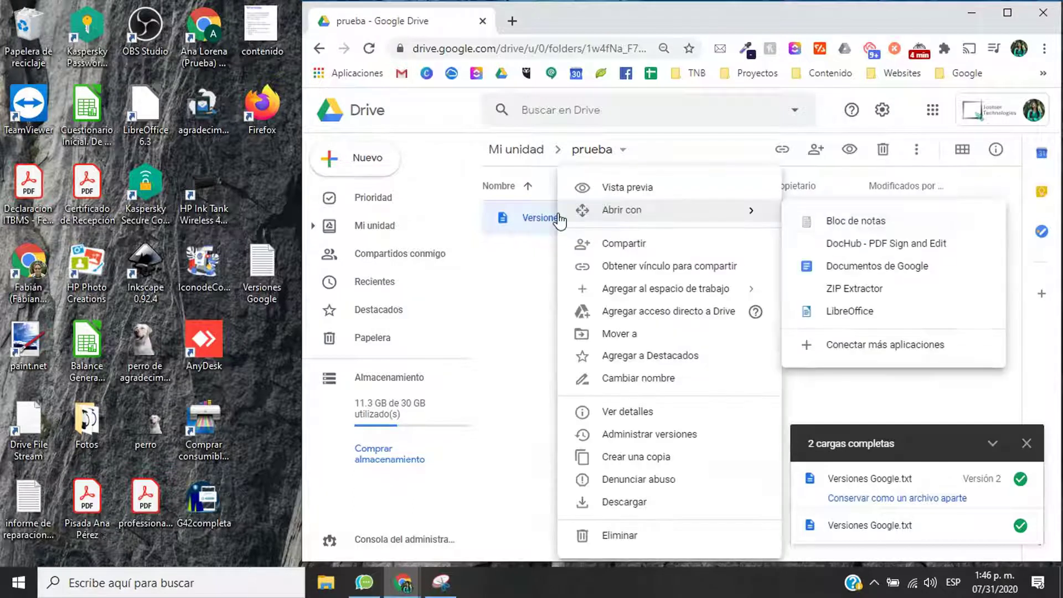
left_click(672, 442)
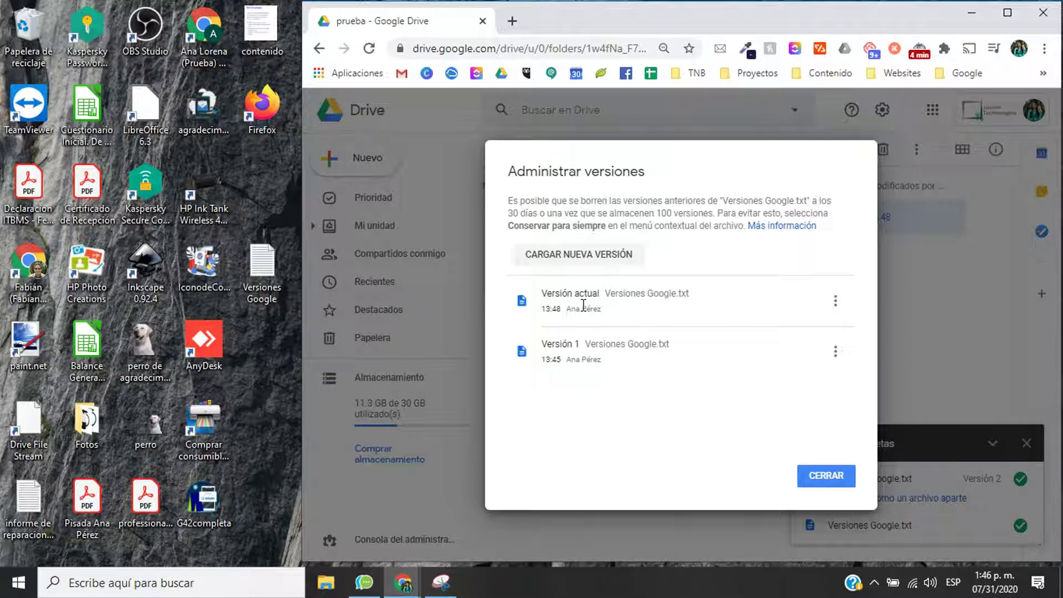
left_click(833, 353)
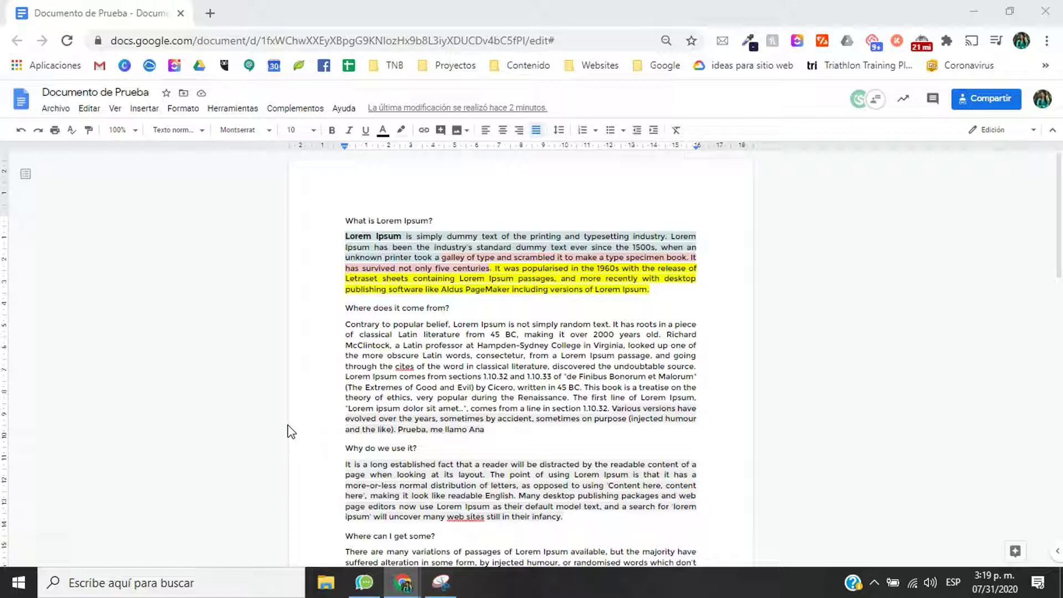
Assign the name V4 to the current version of Documento de Prueba and save it.
left_click(60, 109)
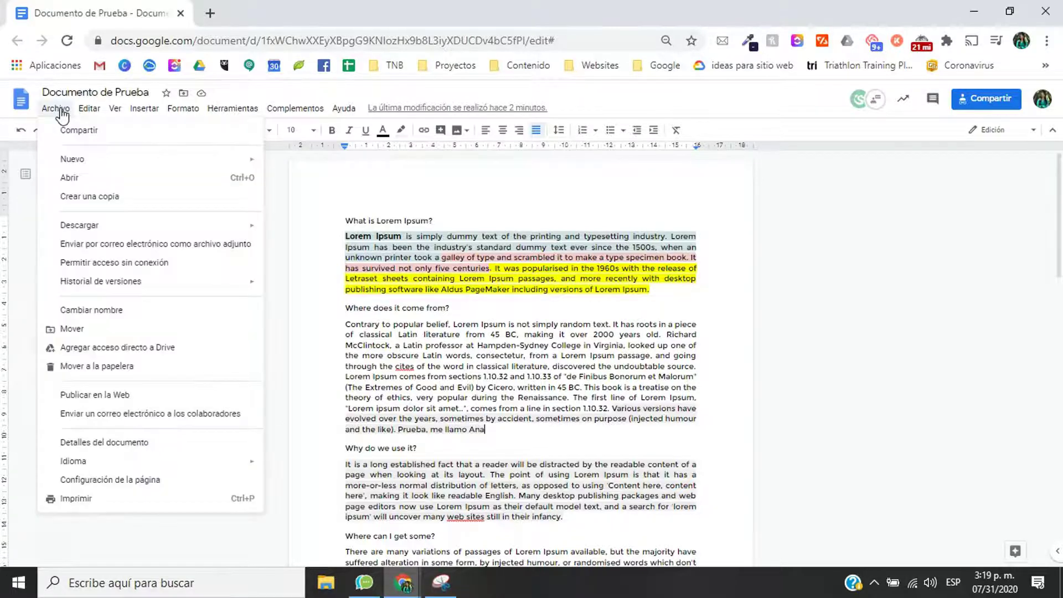
mouse_move(164, 290)
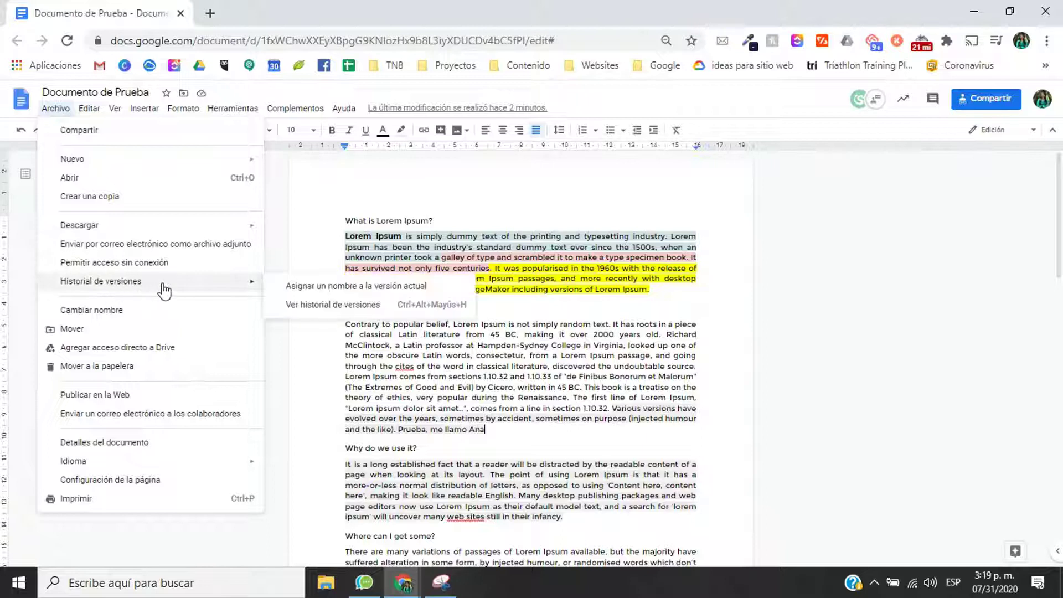
left_click(376, 285)
type("V4")
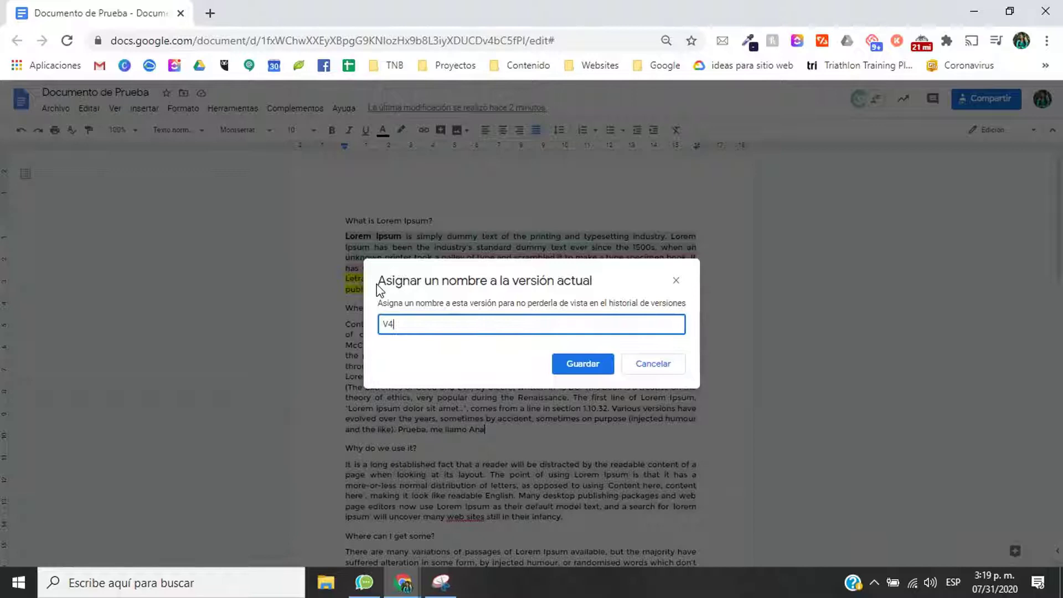
left_click(577, 365)
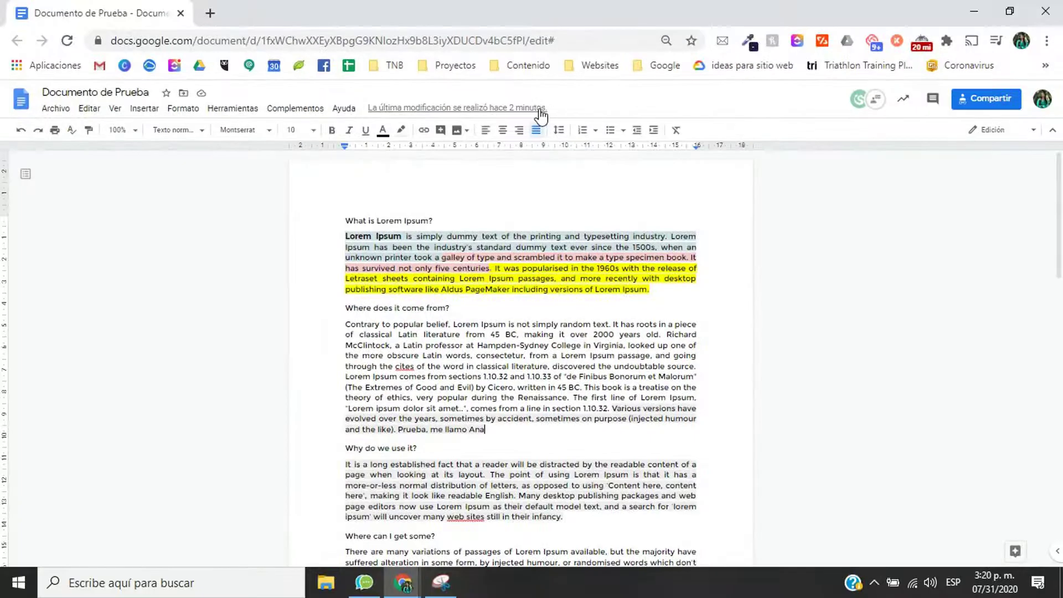
Open the version history of Documento de Prueba and show only the named versions.
left_click(540, 110)
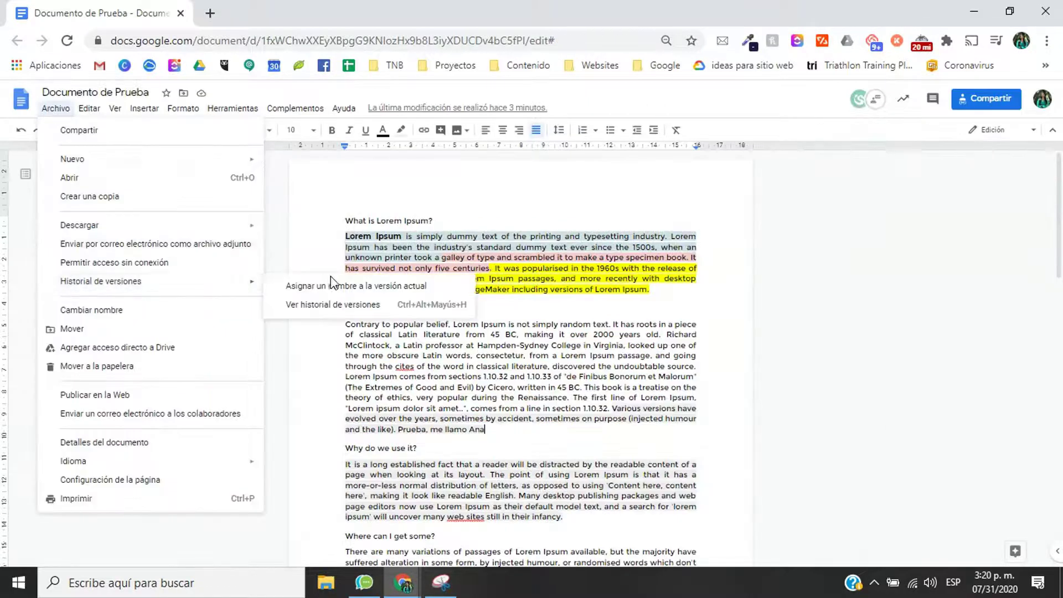
mouse_move(262, 279)
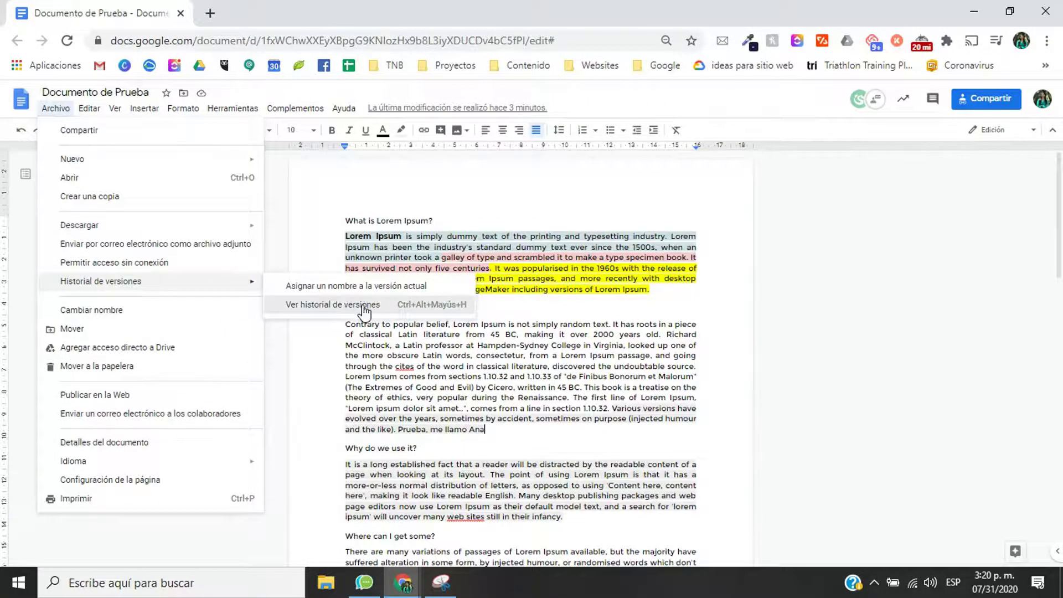
left_click(286, 301)
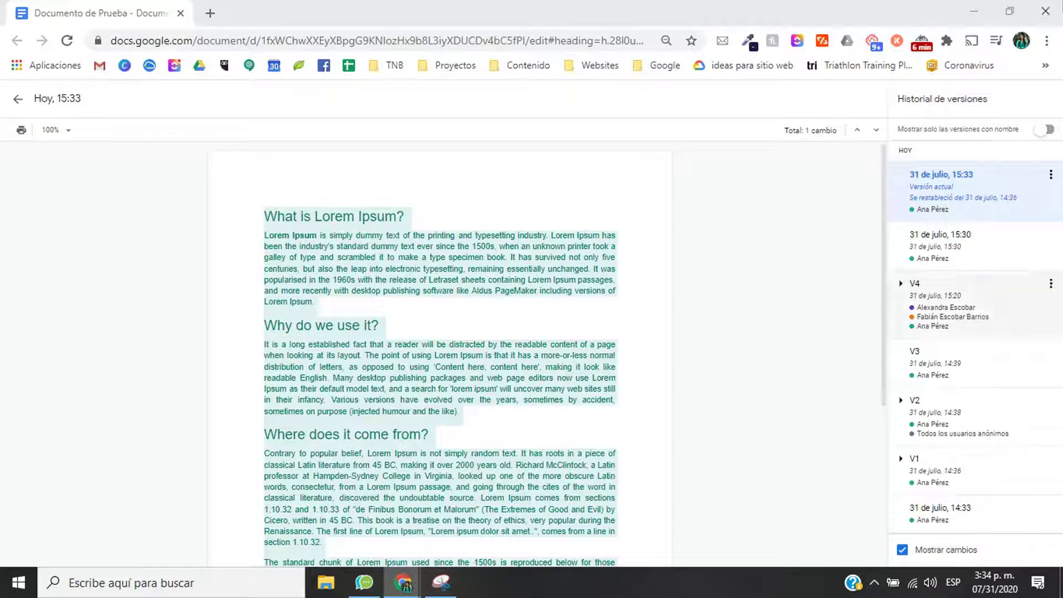
left_click(1048, 133)
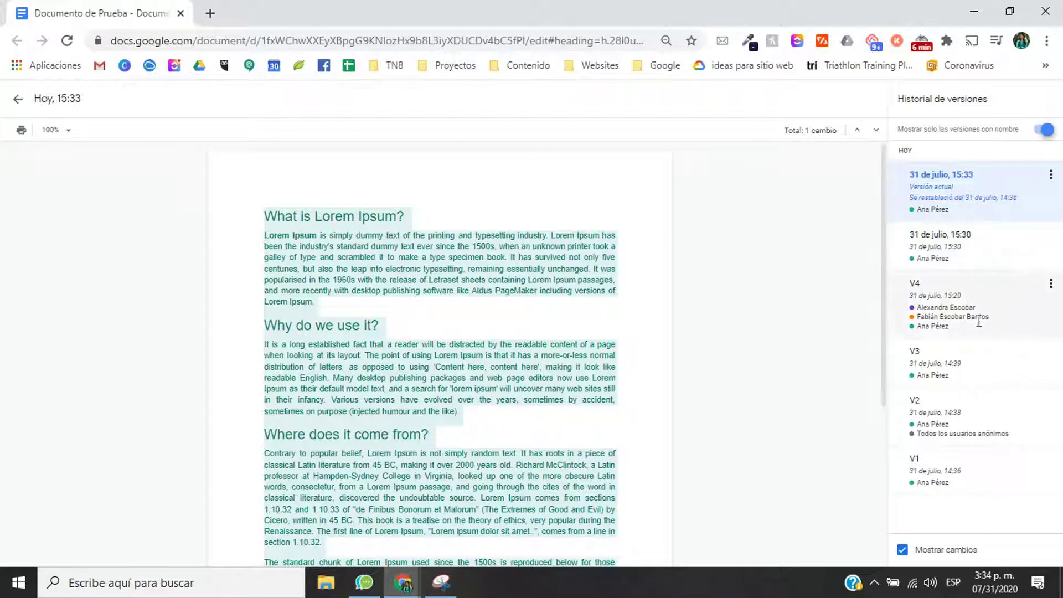
Examine the contributors listed for versions V4 and V2, including the anonymous users entry.
left_click_drag(952, 328, 912, 309)
left_click(1002, 342)
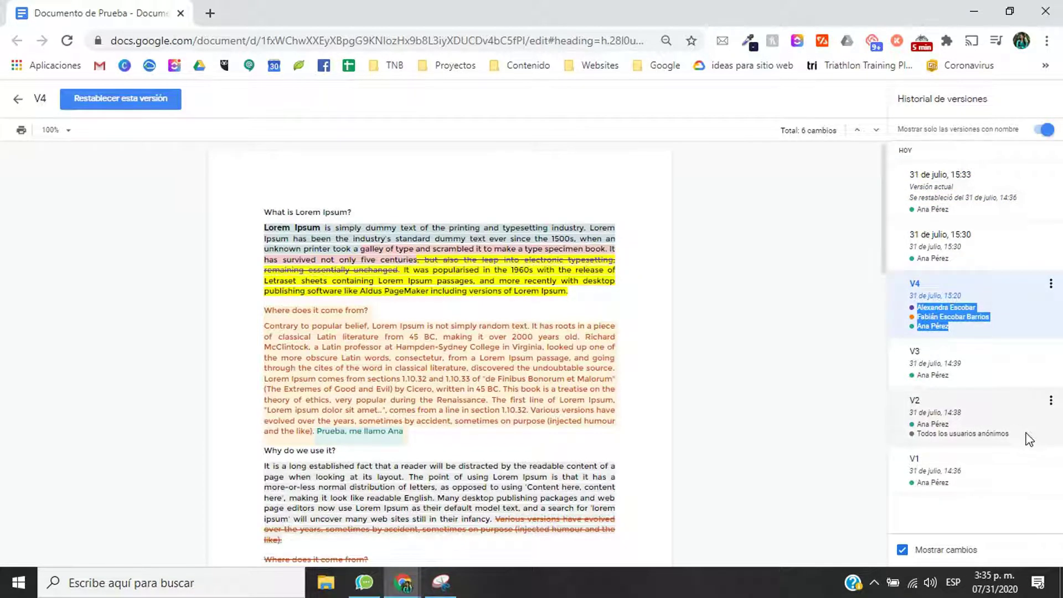
left_click_drag(1016, 436, 917, 440)
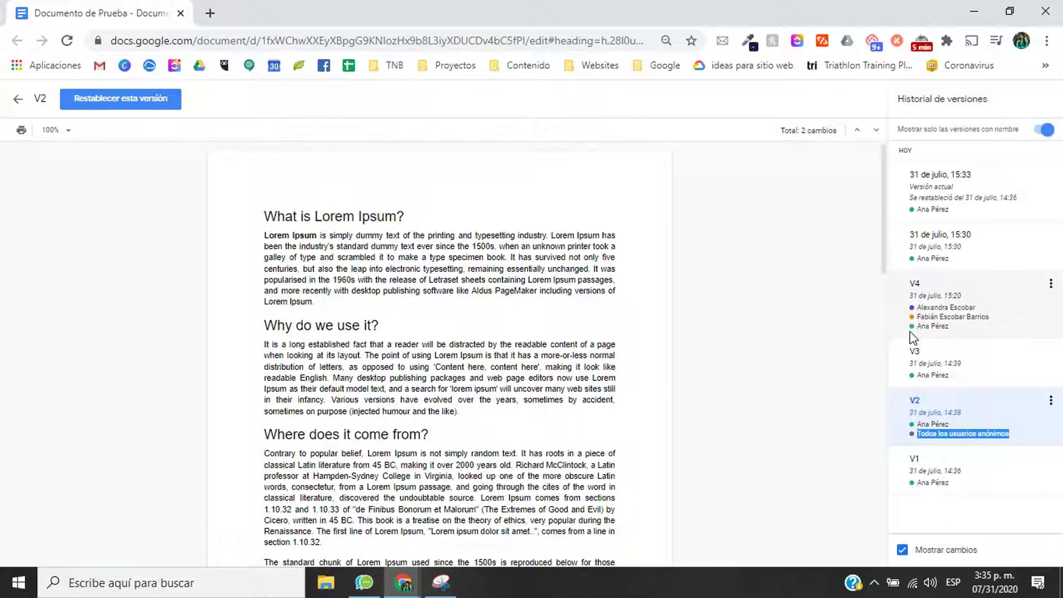
left_click(978, 311)
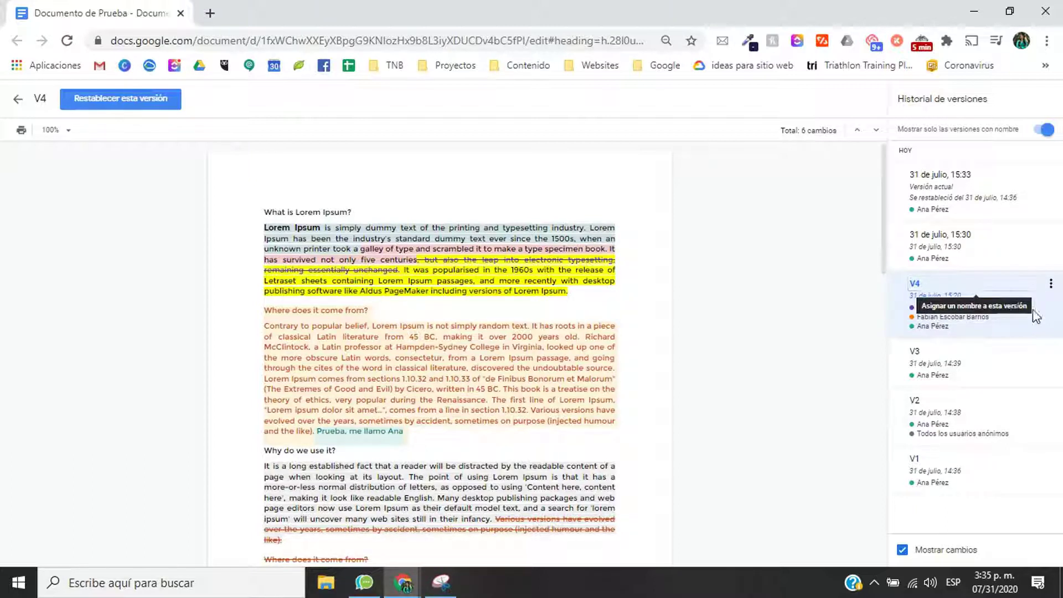
double_click(948, 308)
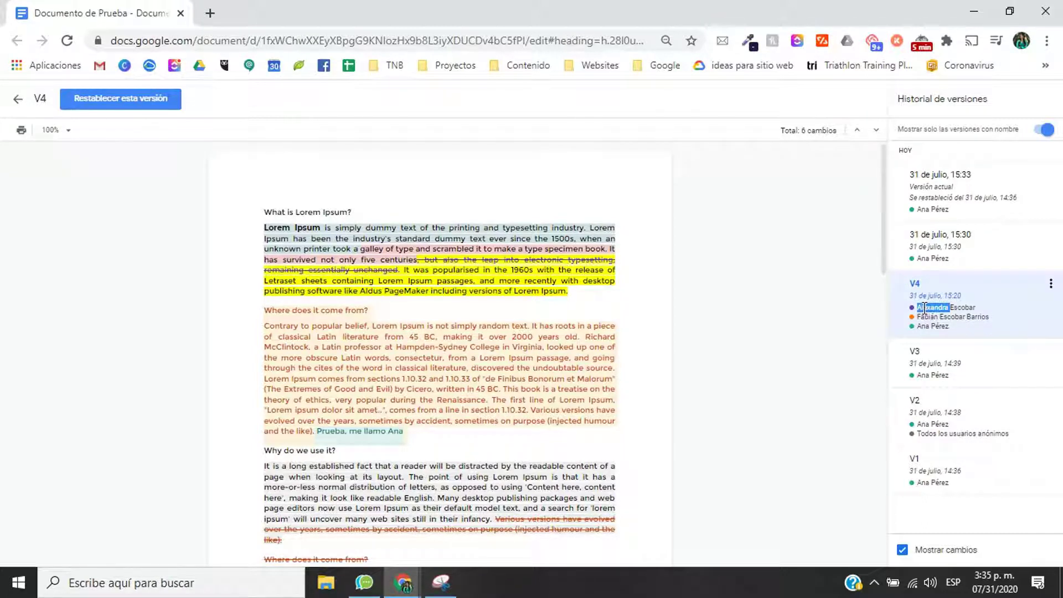
left_click(924, 308)
Display version V3 and go to its edit in the document to examine what was changed.
left_click(935, 375)
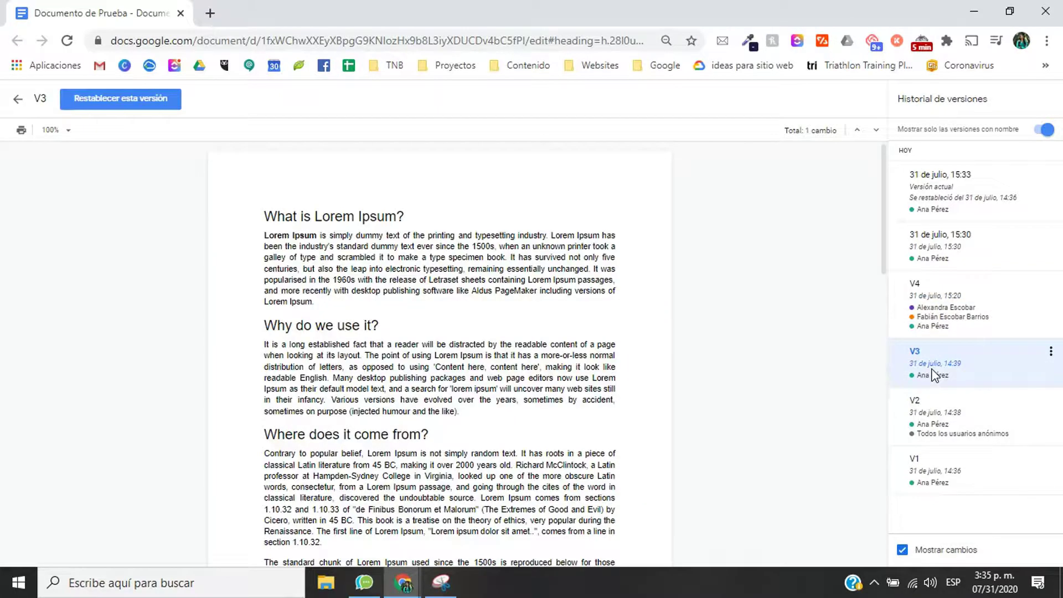
scroll(596, 378, "down", 10)
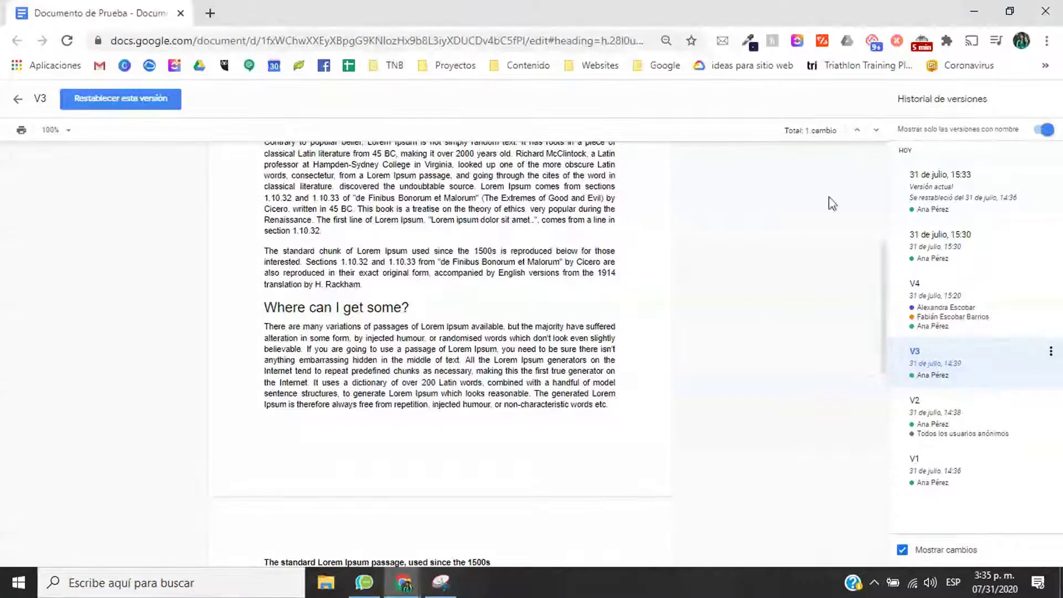
left_click(855, 137)
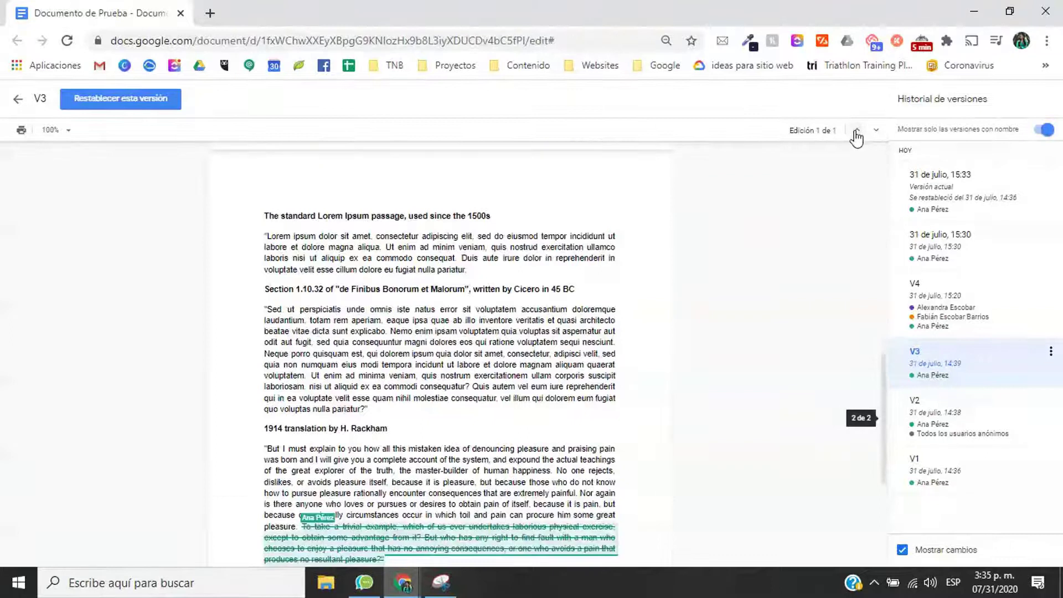
scroll(689, 446, "down", 3)
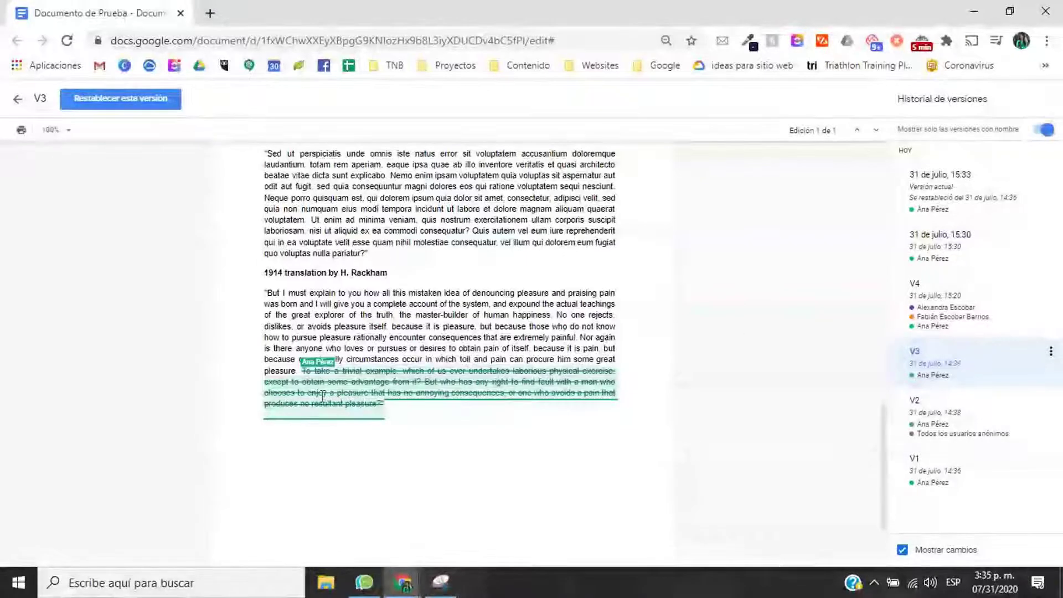
Display version V4 and step through its edits one by one to see who made each change.
left_click(949, 313)
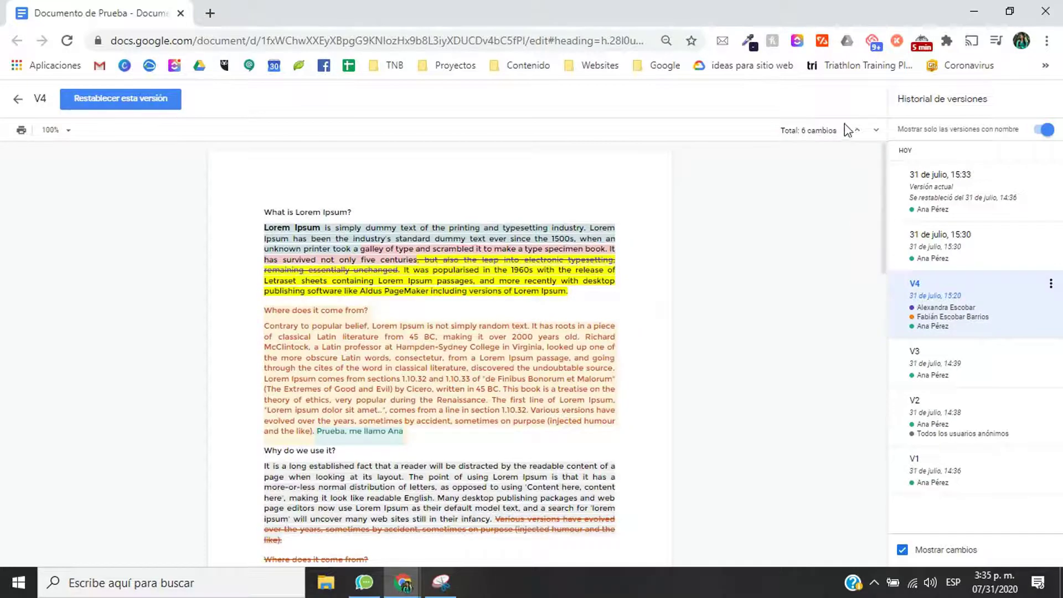
left_click(876, 133)
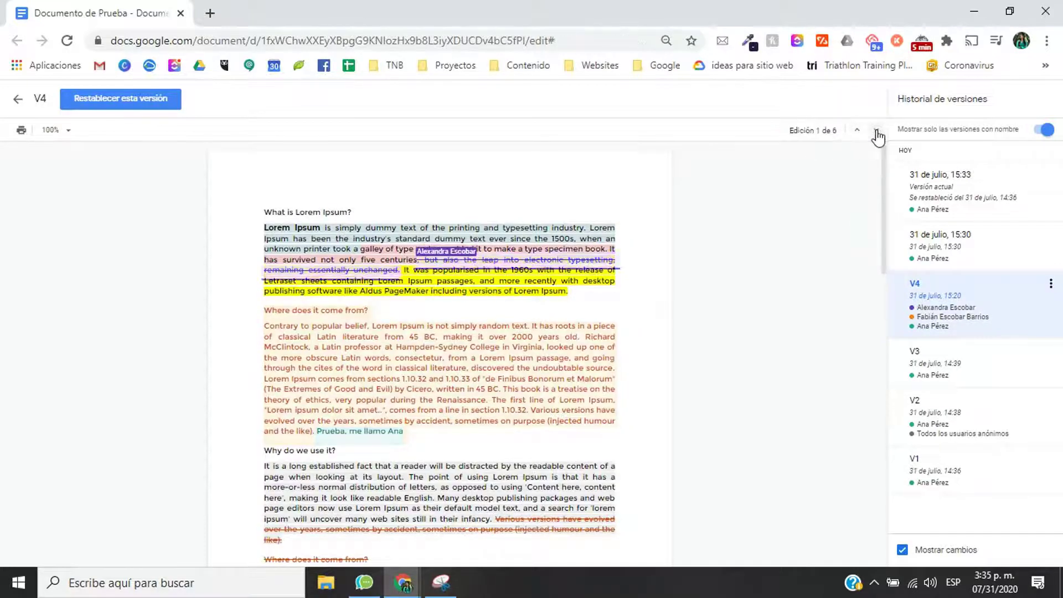
left_click(876, 134)
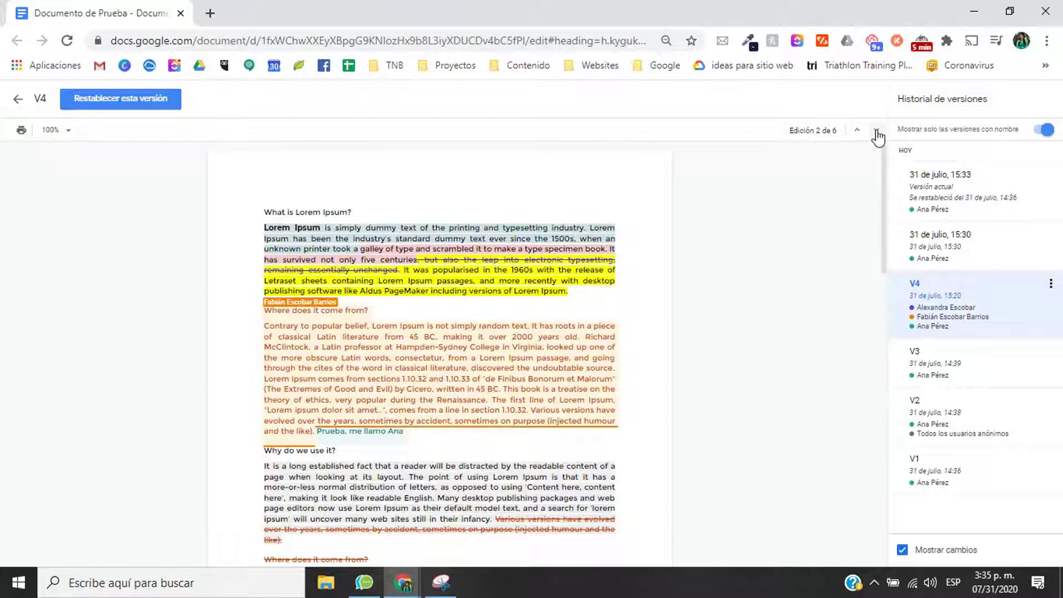
left_click(876, 133)
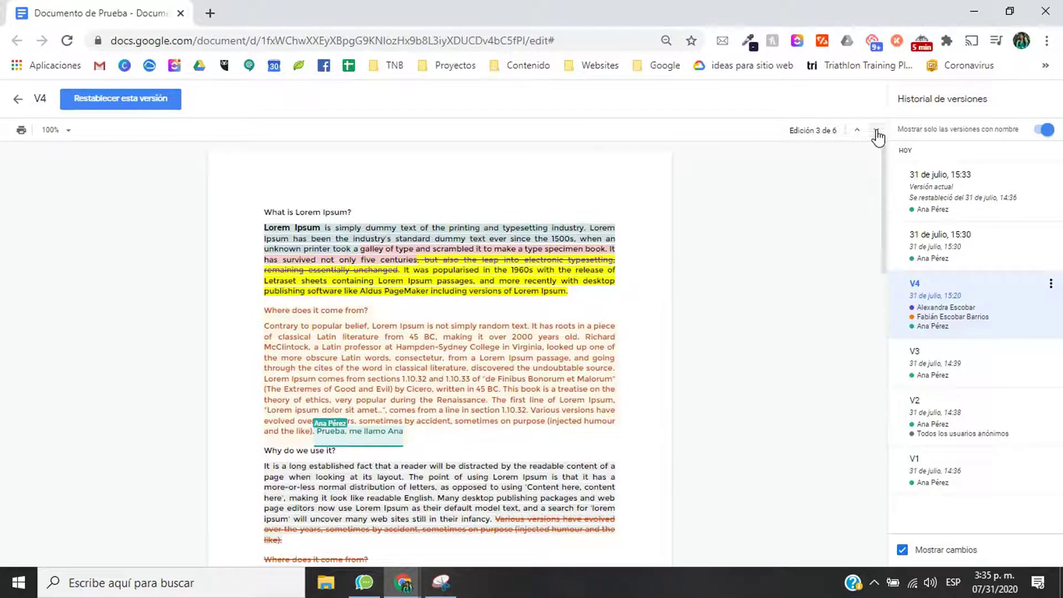
left_click(877, 134)
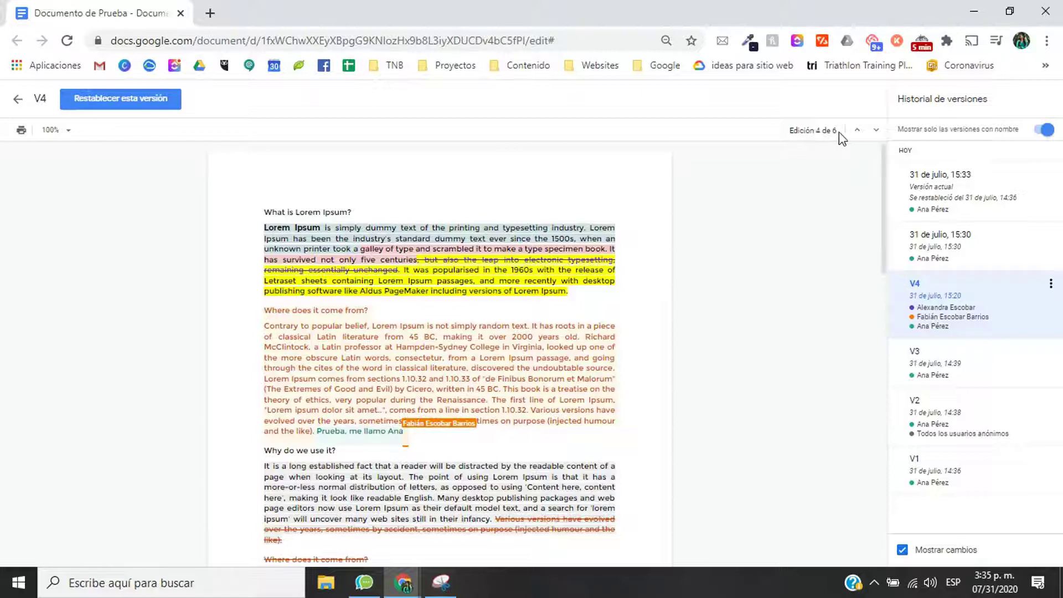
left_click(876, 133)
left_click(876, 133)
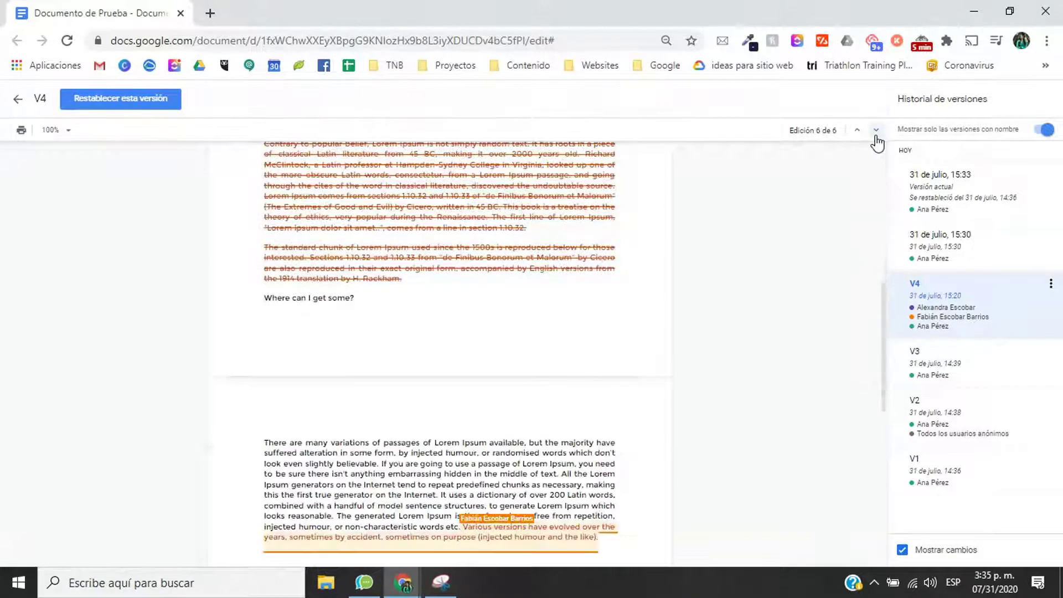
left_click(877, 132)
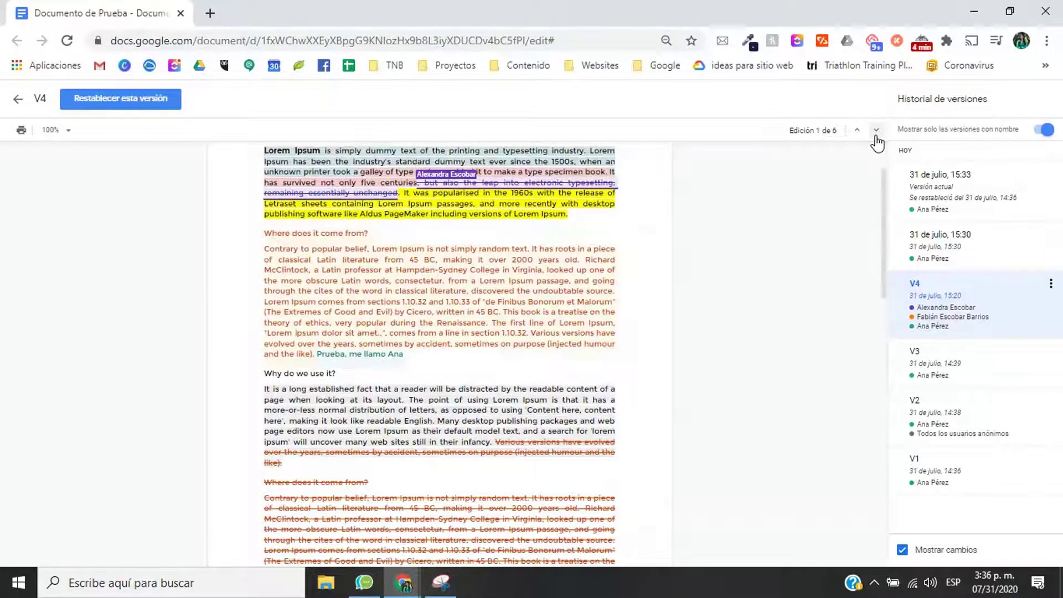
Restore the document to version V2 and confirm the restoration.
left_click(956, 425)
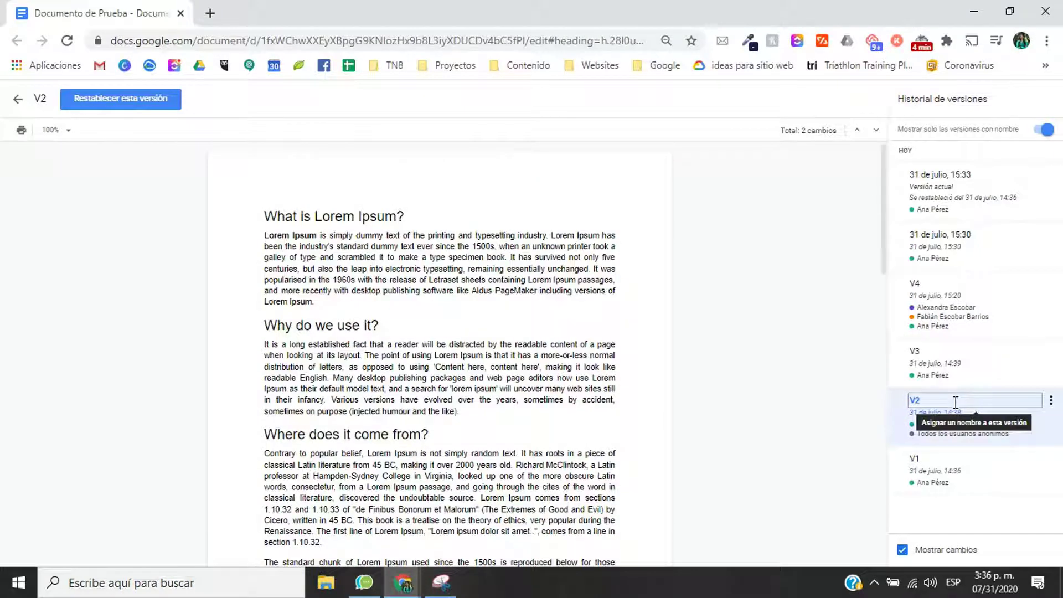
left_click(139, 106)
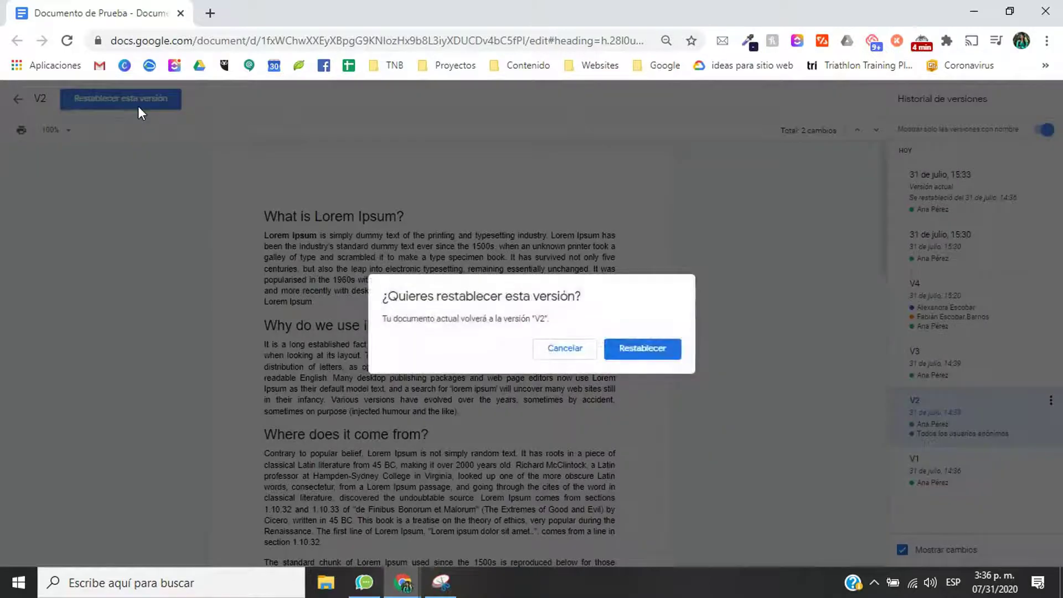
left_click(648, 350)
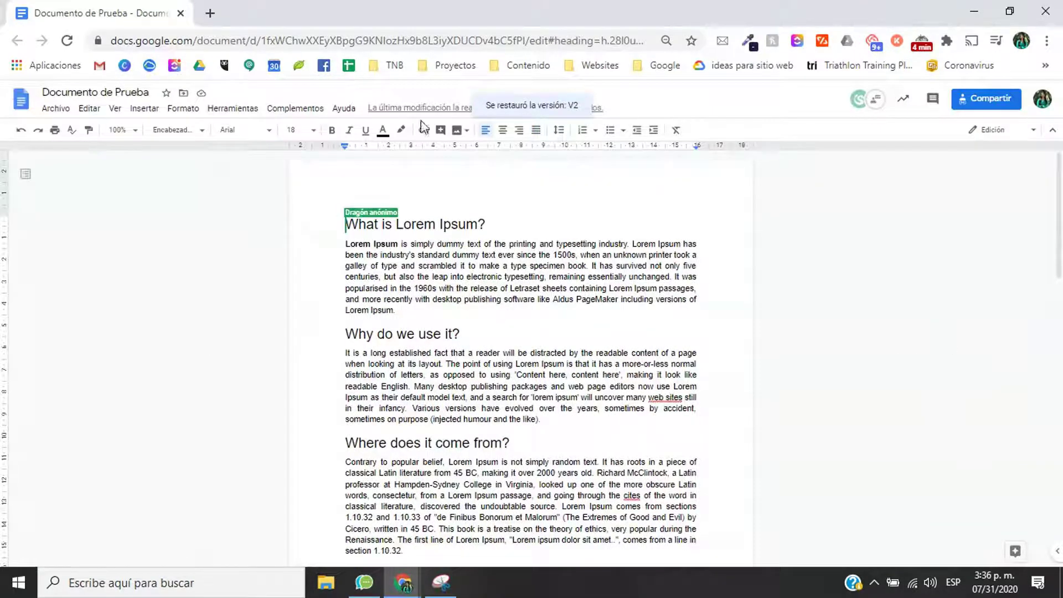
Reopen the version history and name the restored current version V5.
left_click(410, 108)
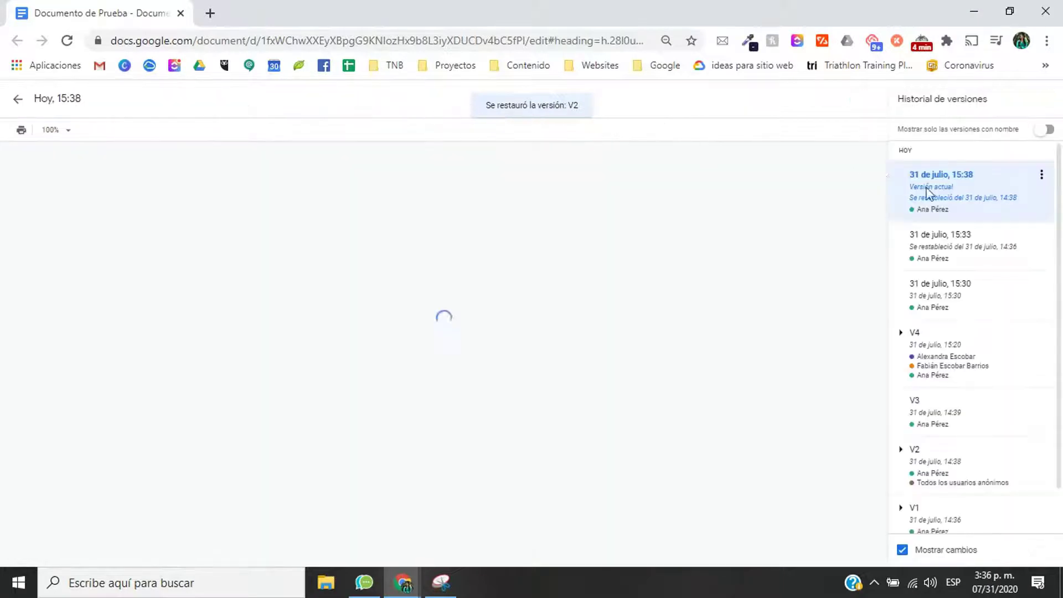
scroll(938, 421, "down", 1)
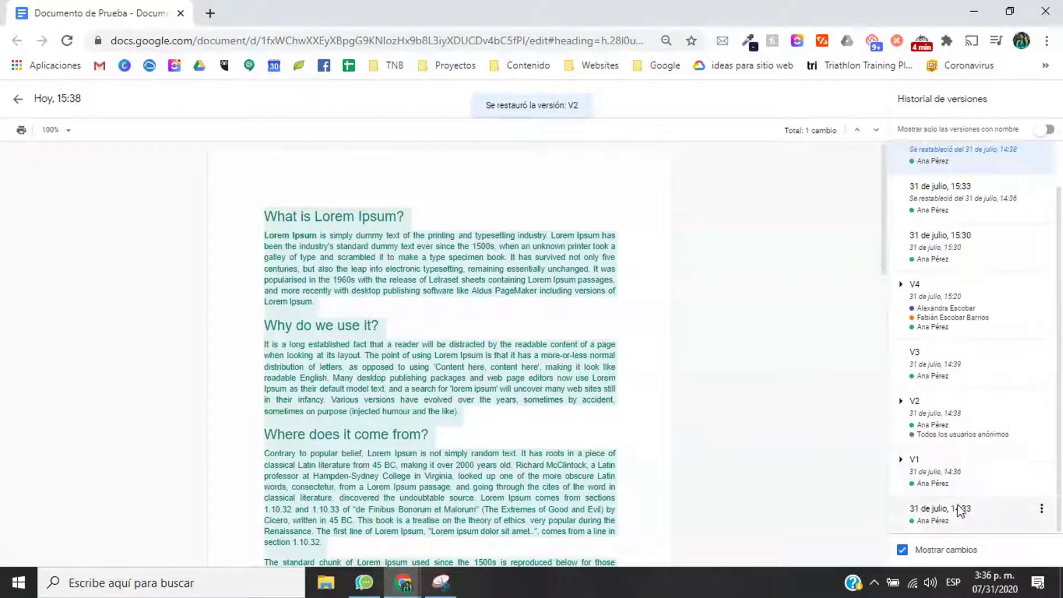
scroll(966, 437, "up", 1)
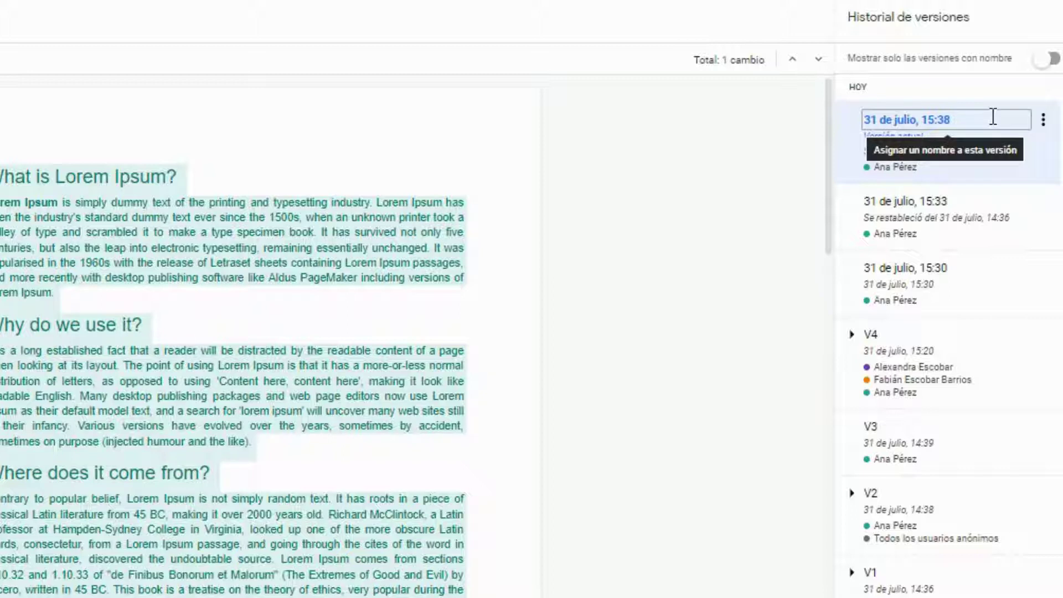
left_click(992, 116)
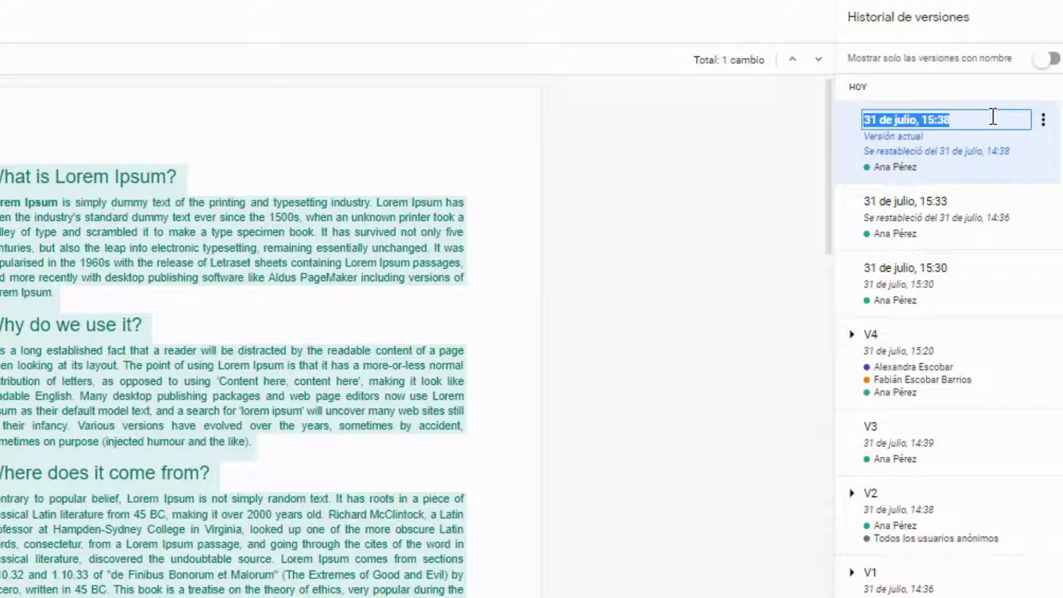
type("V5")
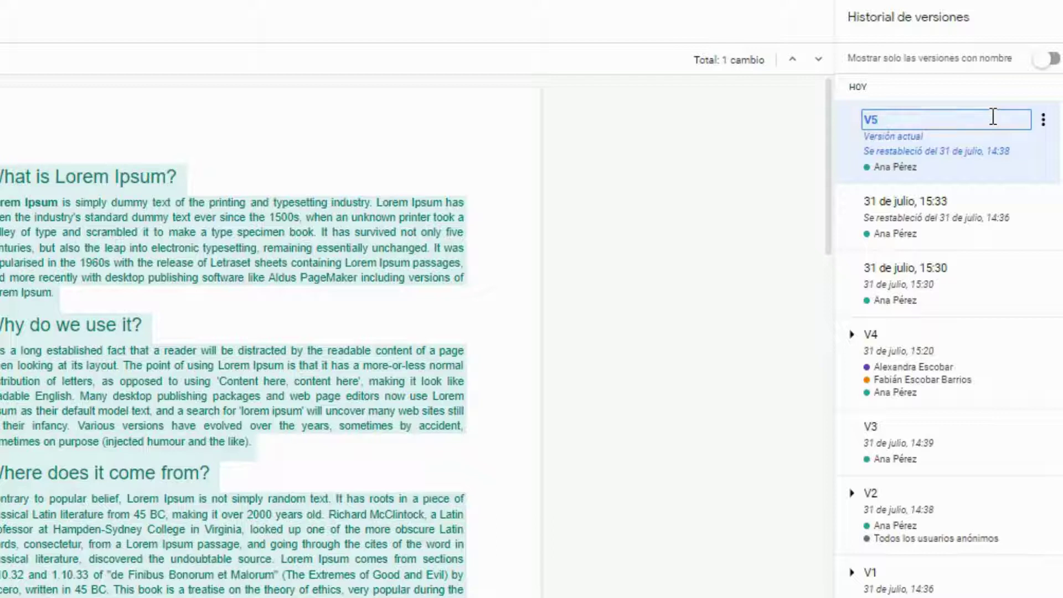
key("Return")
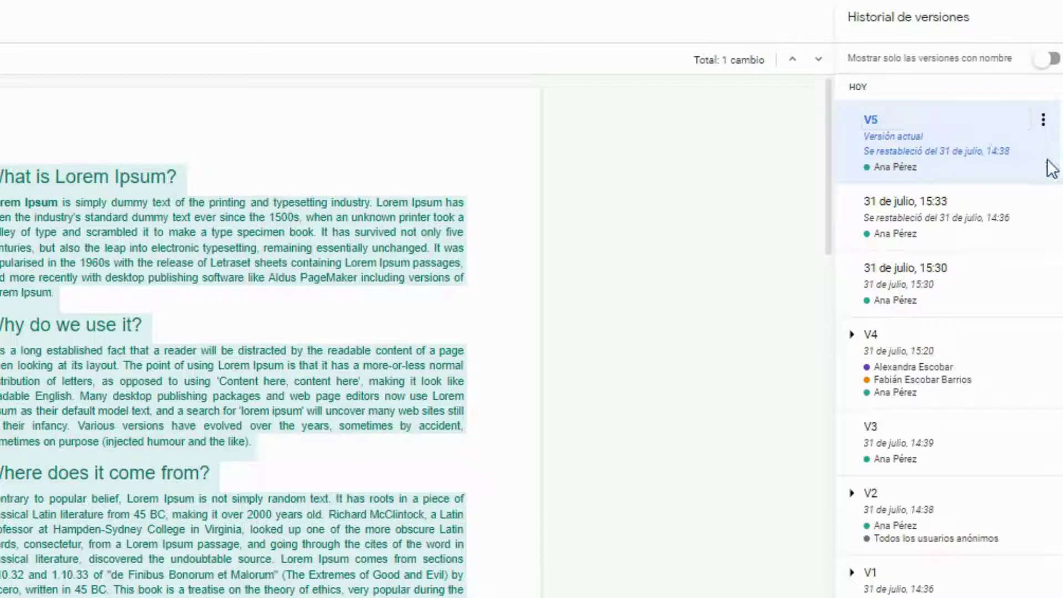